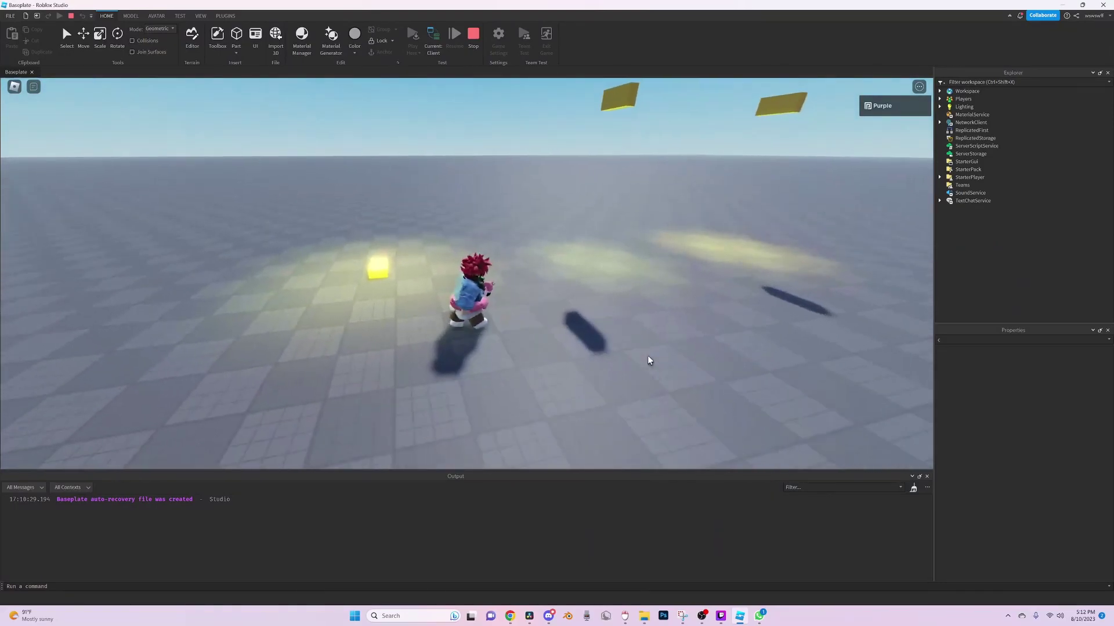
Walk the character toward the glowing yellow blocks and look around the horizon in the play-test
key("w")
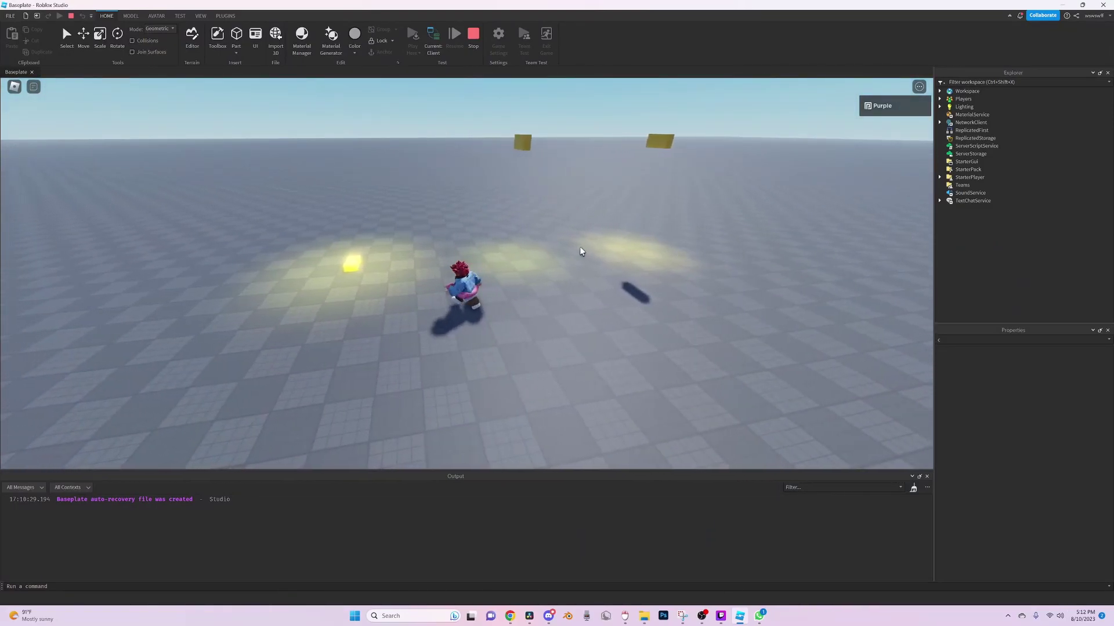
right_click_drag(494, 277, 627, 373)
scroll(628, 373, "up", 3)
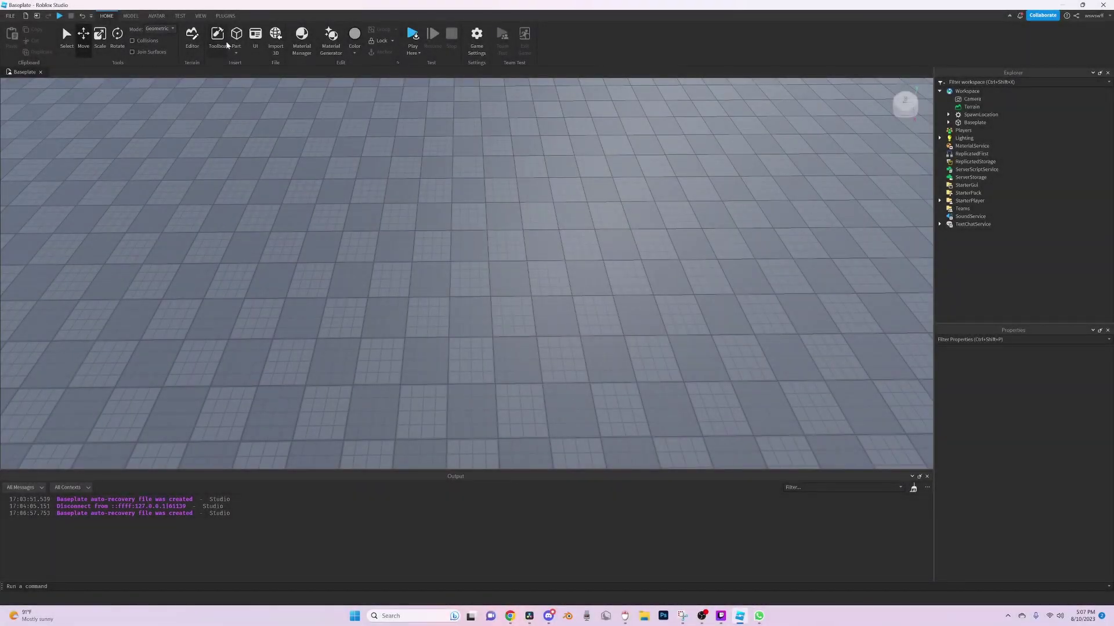
Add a PointLight to the part and set its range to 15
left_click(980, 129)
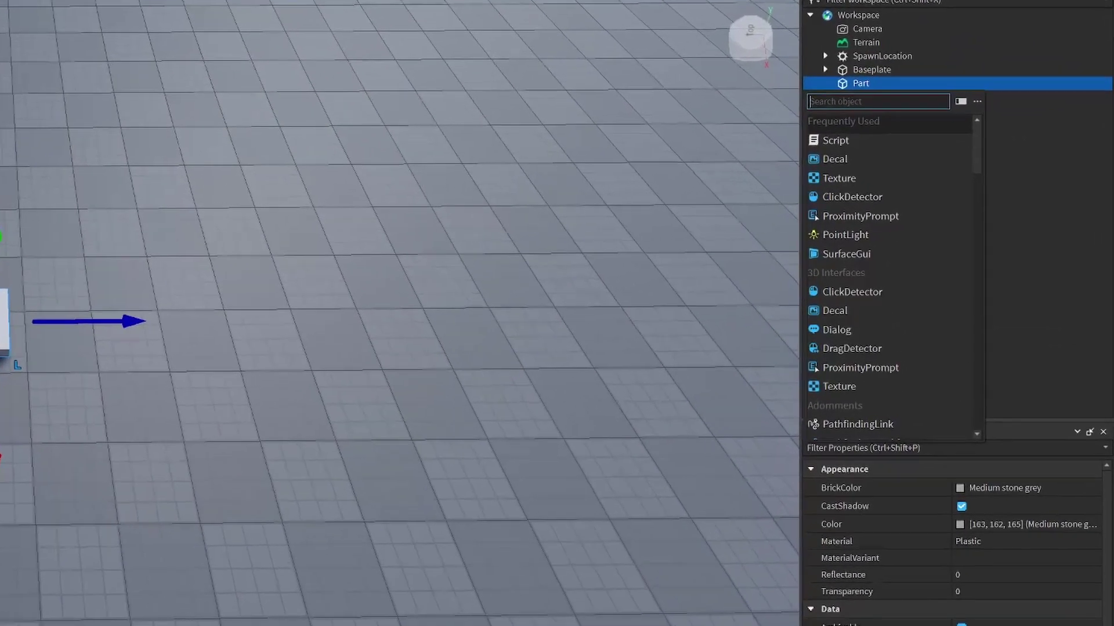
type("poin")
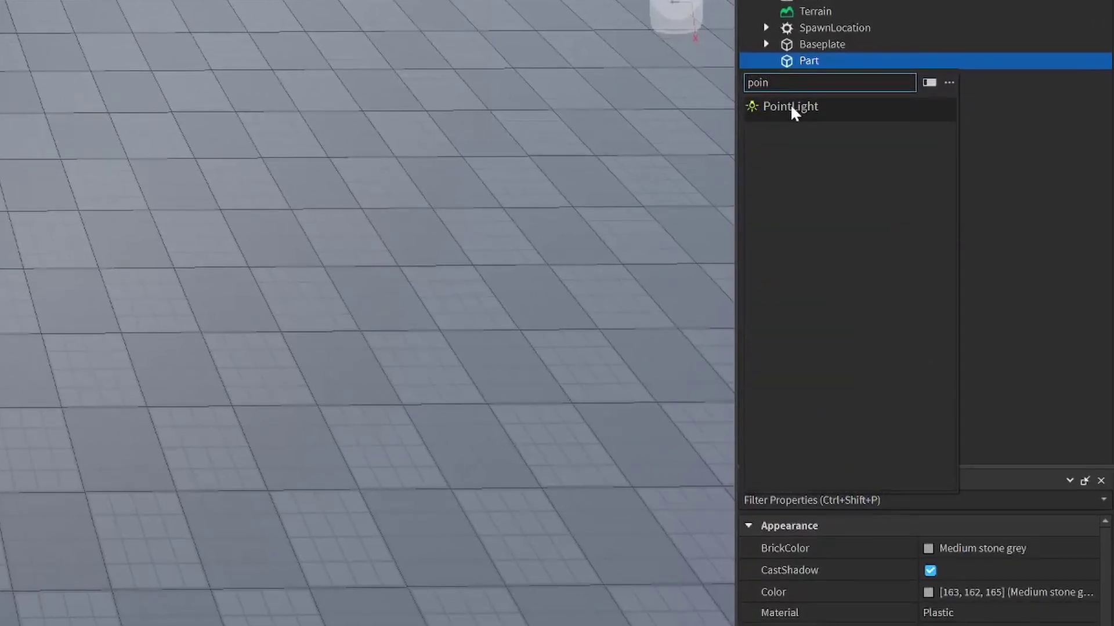
left_click(791, 107)
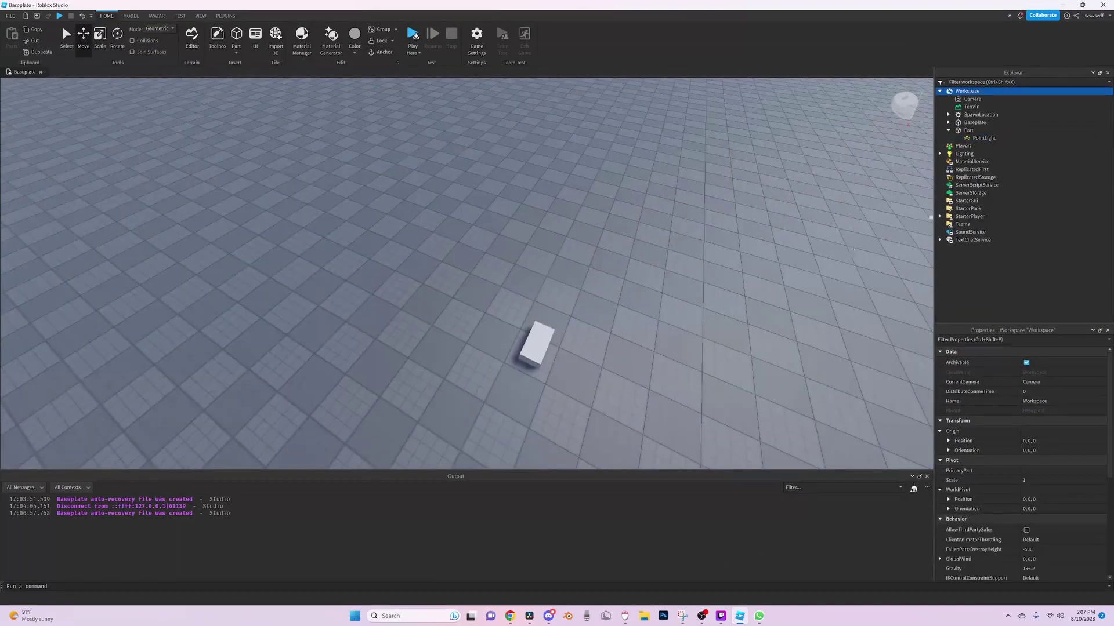
double_click(978, 136)
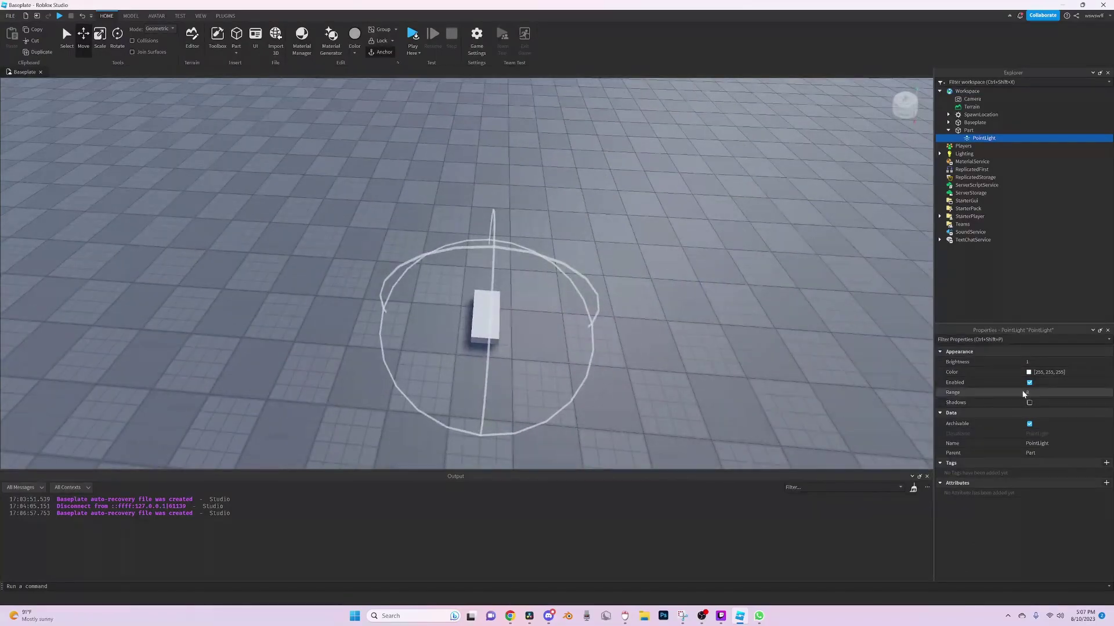
type("15")
key("Return")
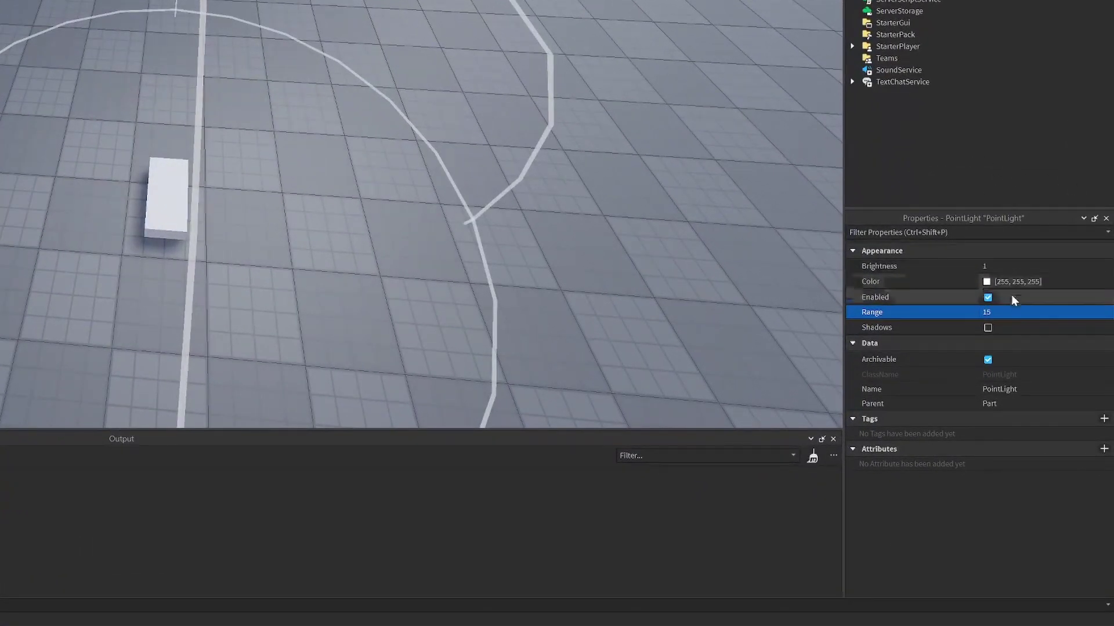
Set the point light's brightness to 5 and its colour to warm yellow
left_click(992, 265)
type("5")
key("Return")
left_click(987, 283)
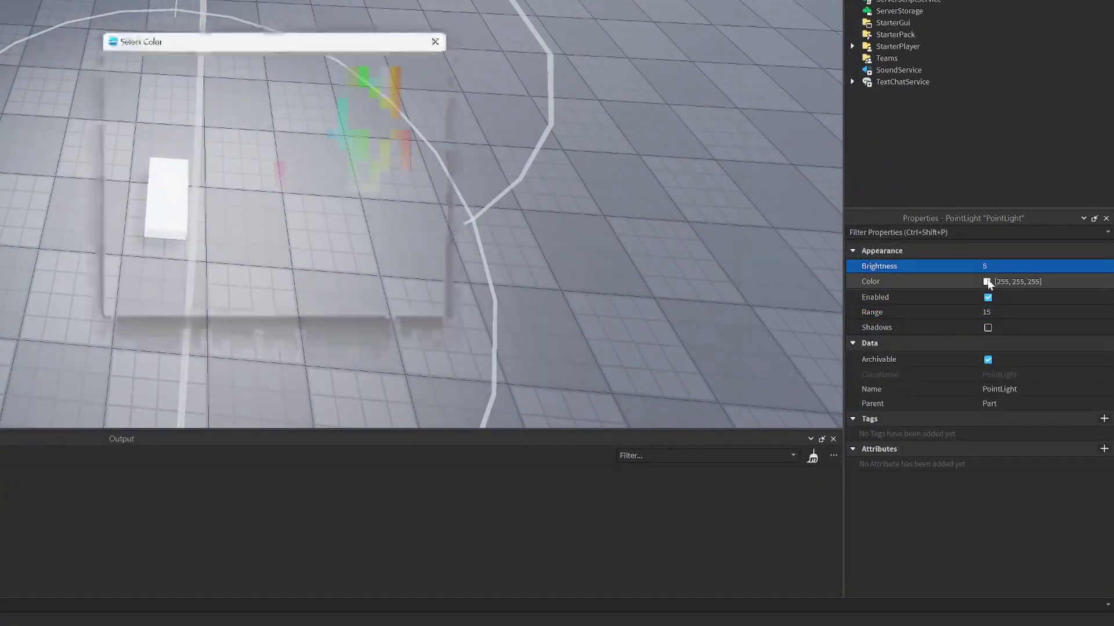
left_click(633, 272)
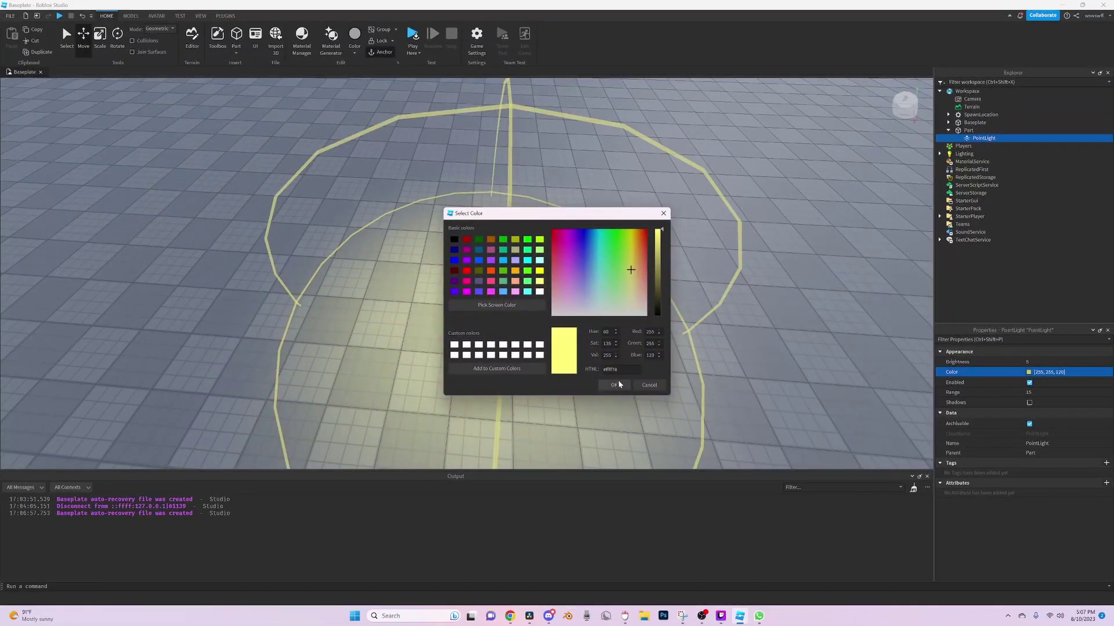
left_click(615, 384)
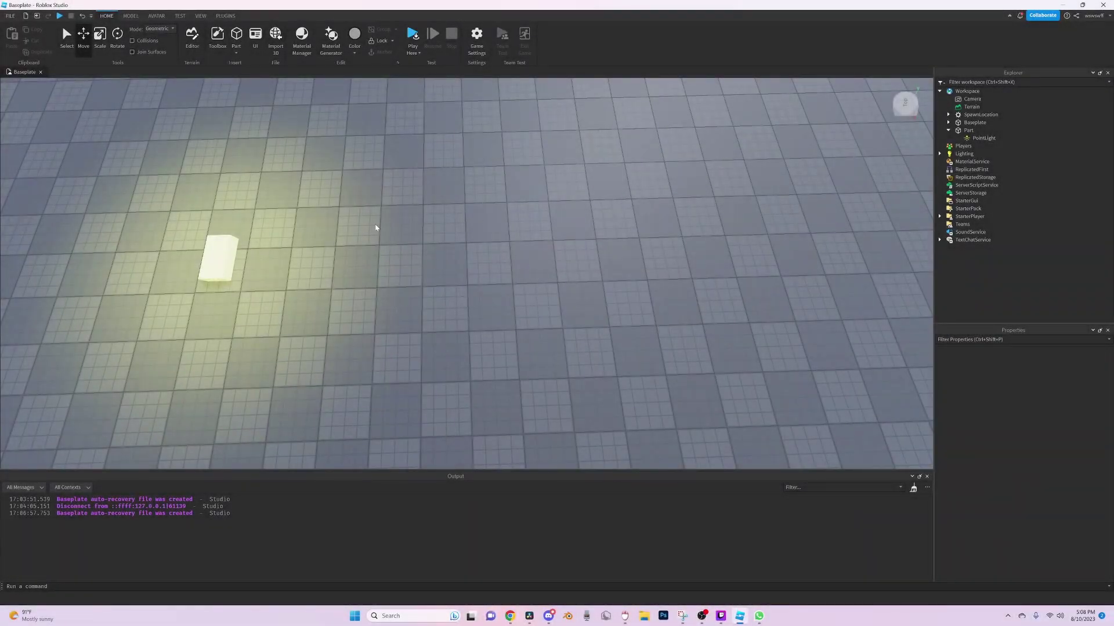
scroll(487, 259, "up", 3)
Insert a new part and add a SpotLight to it
left_click(236, 34)
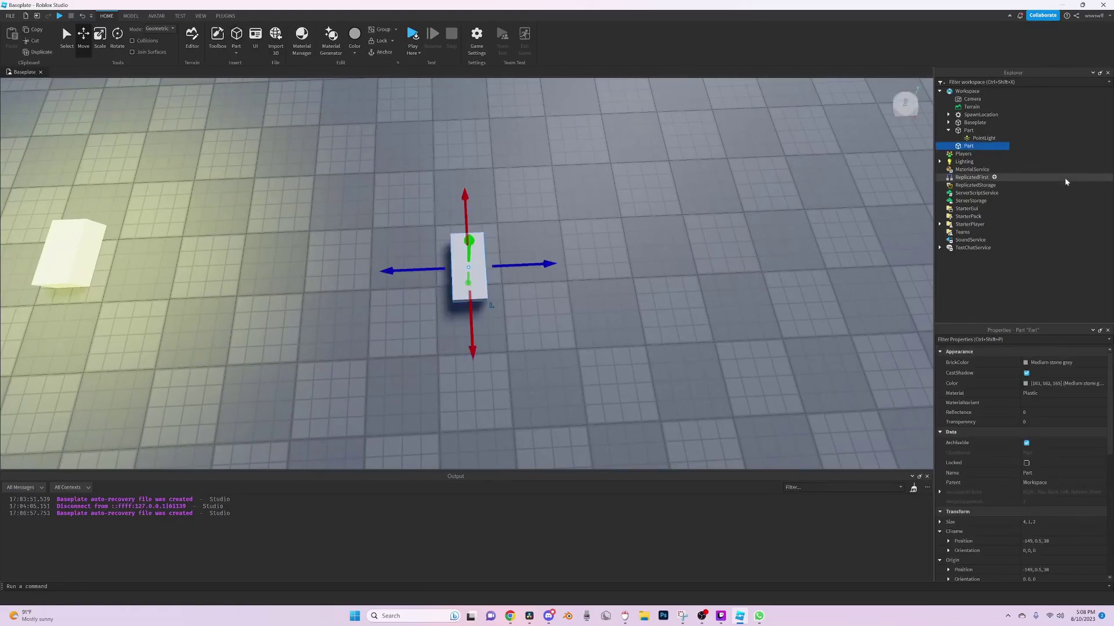
left_click(979, 145)
type("spo")
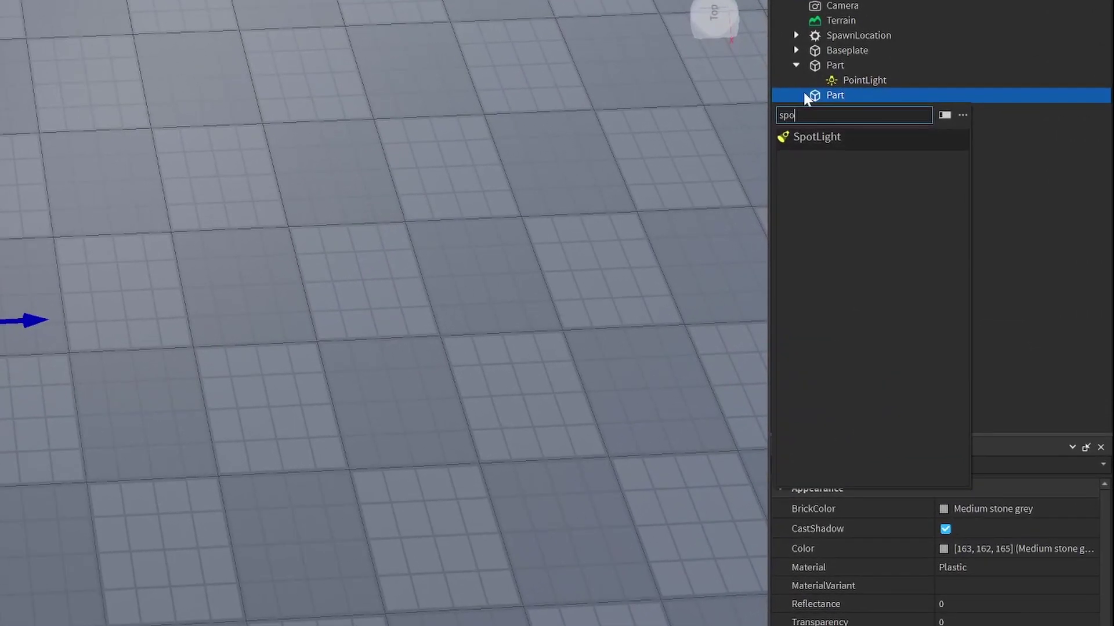
left_click(898, 136)
right_click_drag(635, 242, 708, 293)
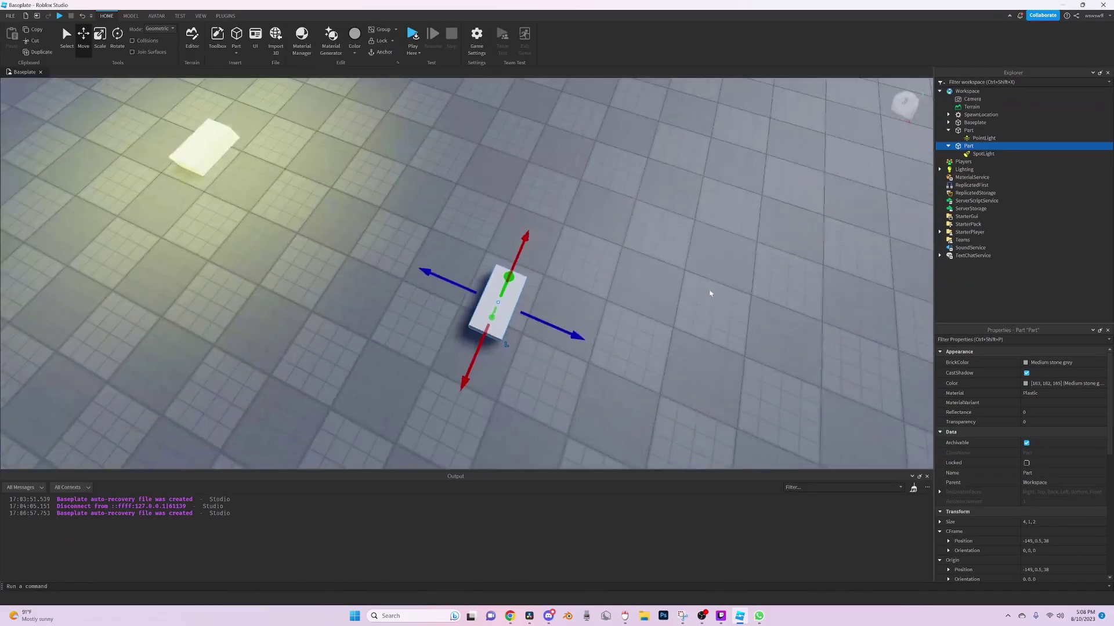
Set the spotlight's angle to 50, brightness to 5 and range to 25
left_click(979, 154)
right_click_drag(577, 288, 585, 286)
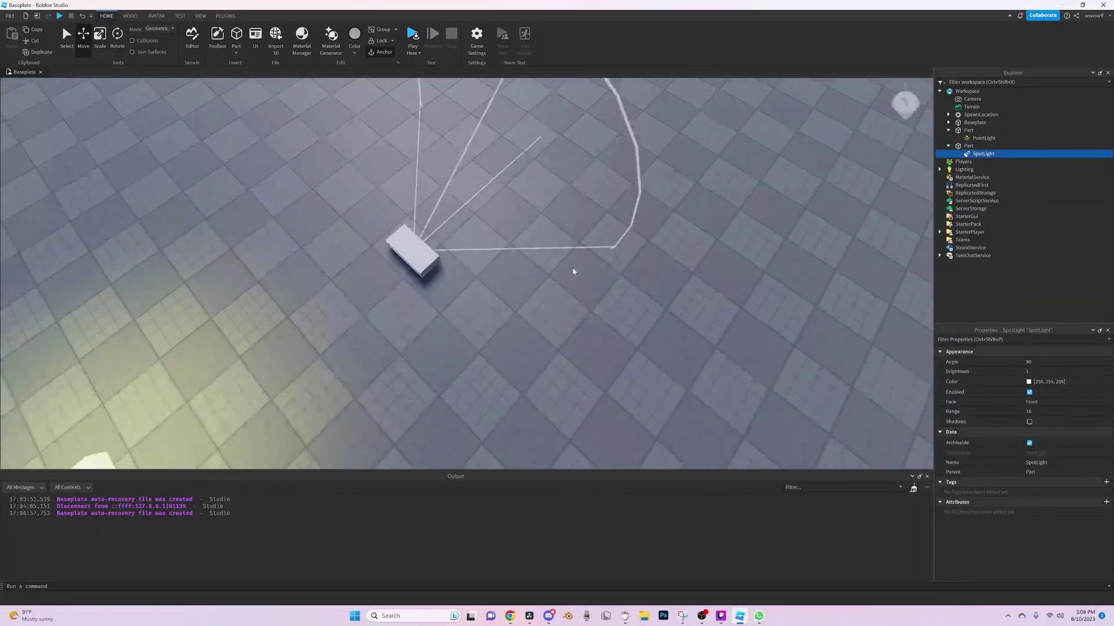
left_click(1031, 362)
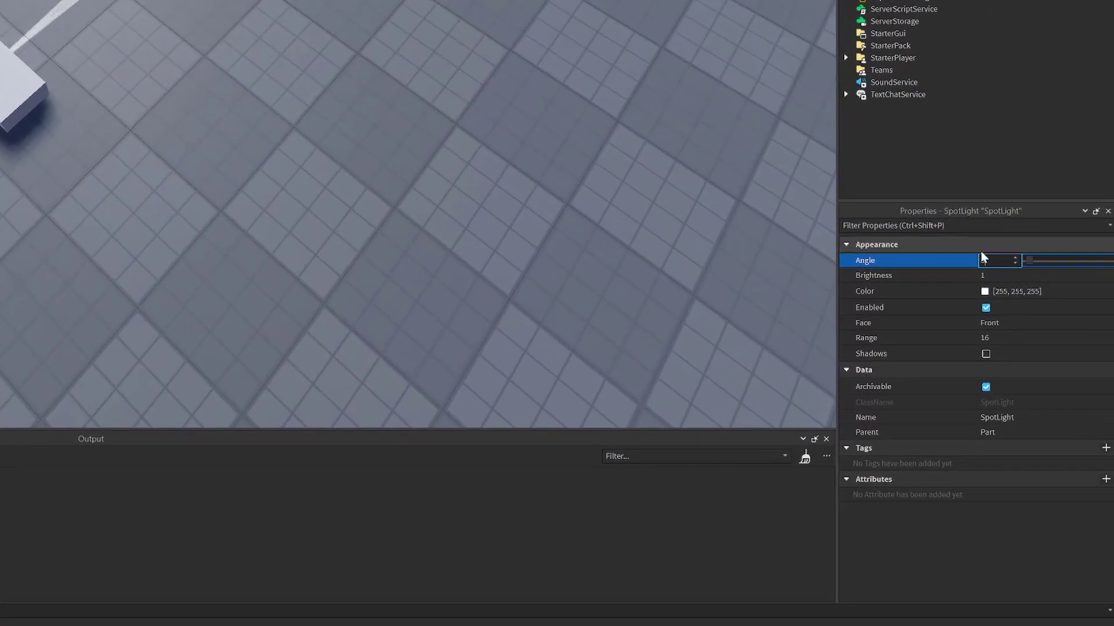
left_click(983, 275)
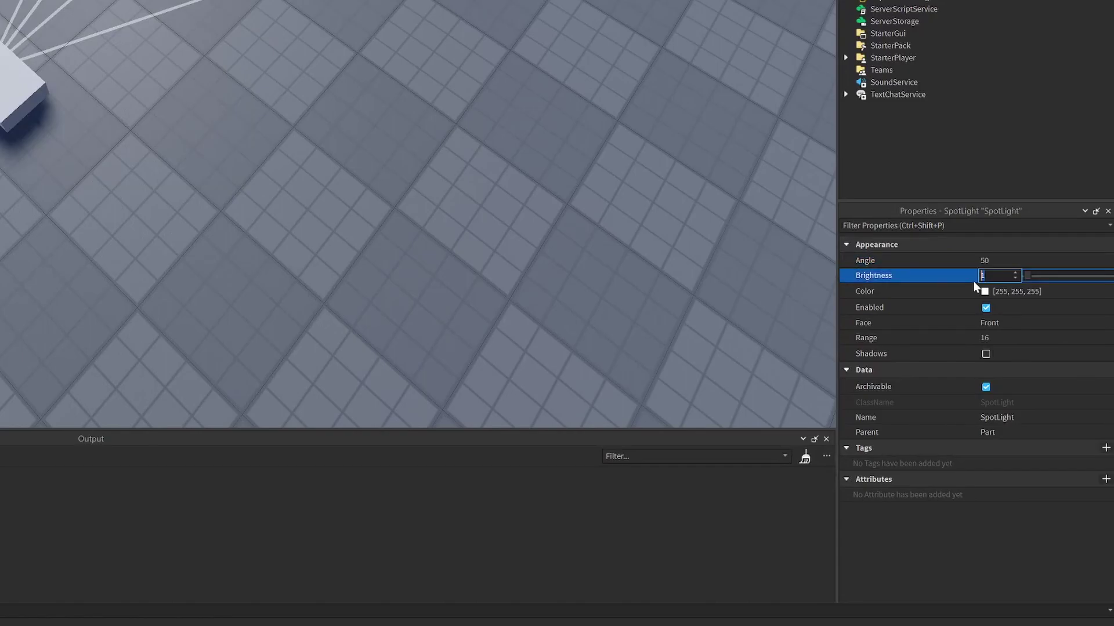
type("5")
left_click(984, 338)
type("25")
key("Return")
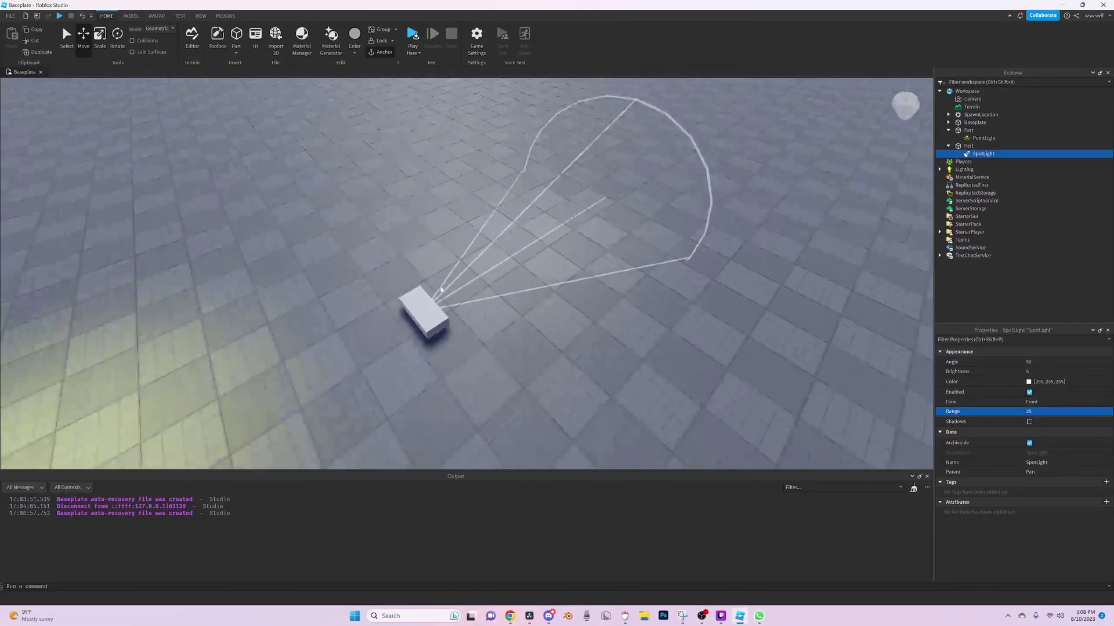
Rotate the spotlight's part so the light tilts down toward the floor
left_click(424, 306)
key("f")
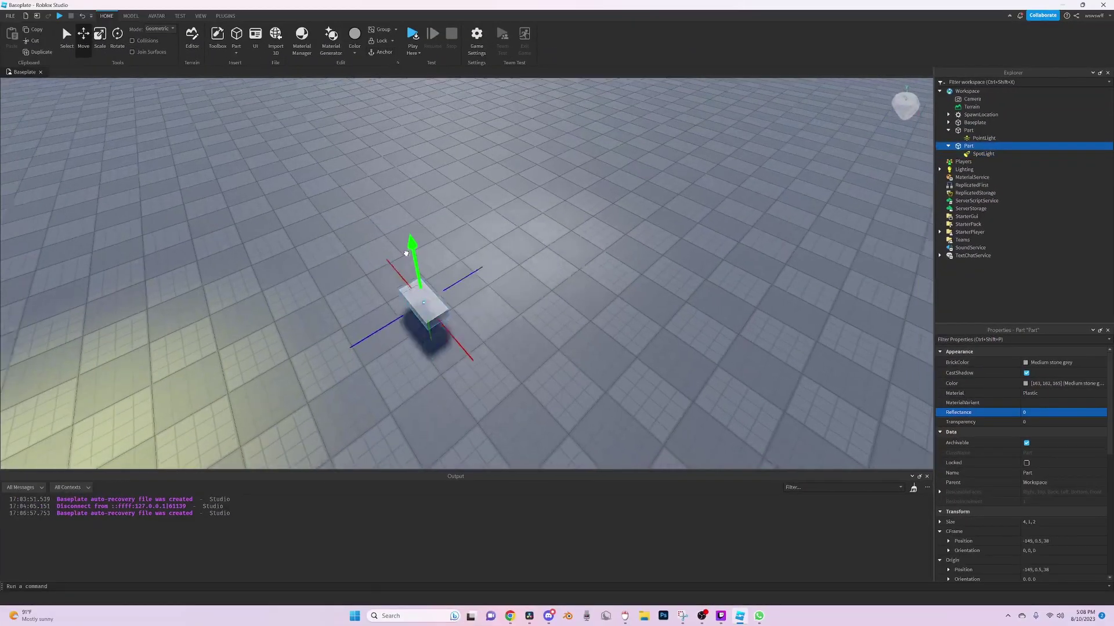
left_click(118, 39)
mouse_move(484, 178)
left_mouse_down()
mouse_move(507, 195)
mouse_move(505, 209)
left_mouse_up()
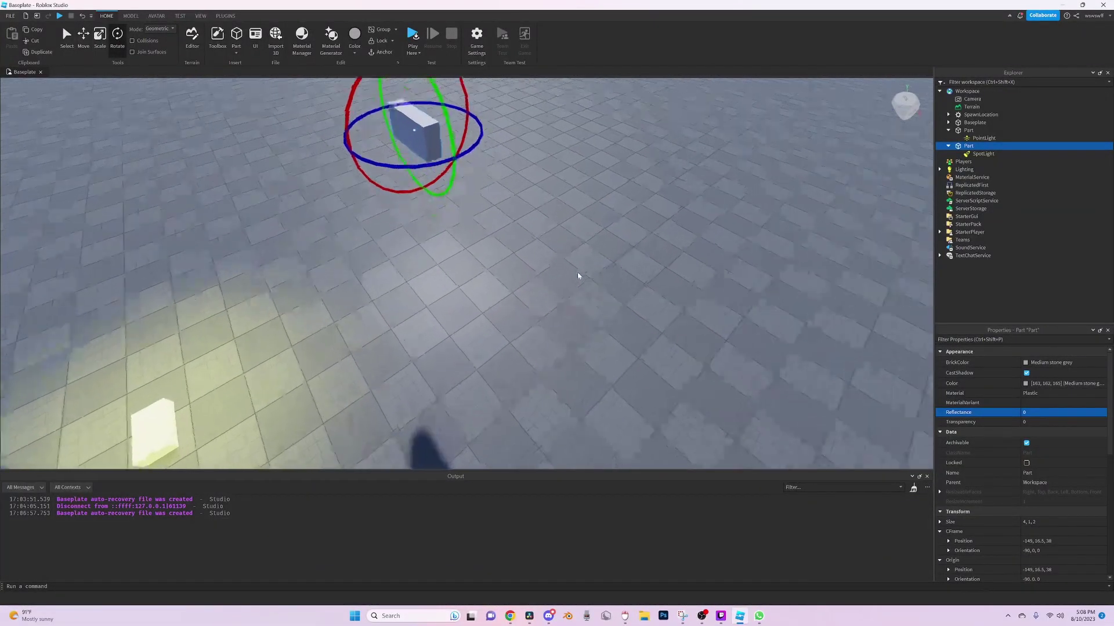
right_click_drag(504, 209, 577, 272)
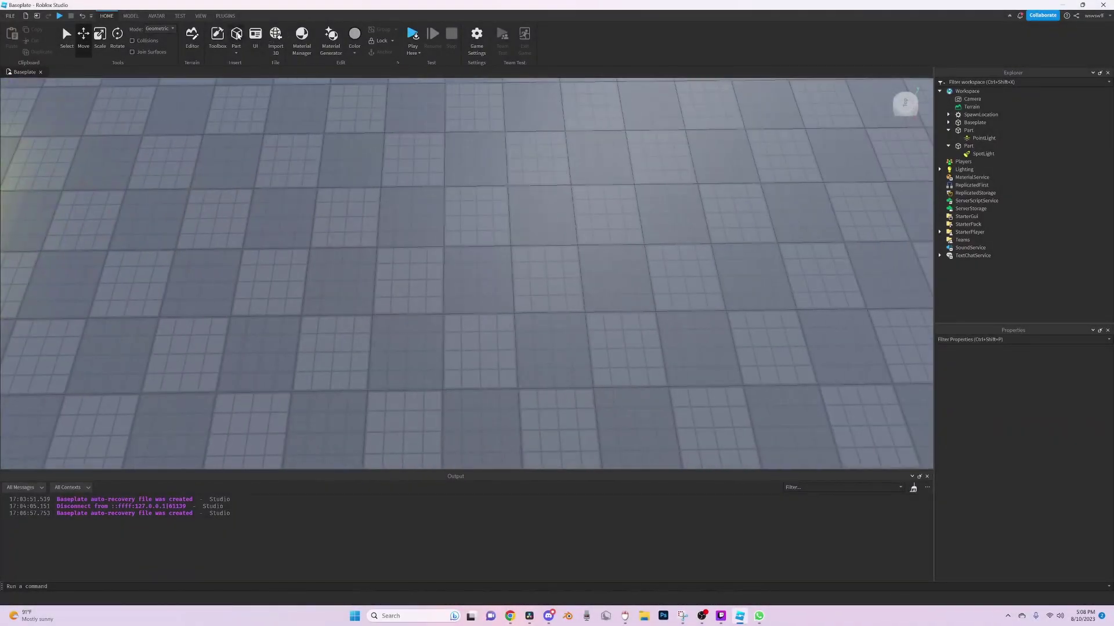
Add a SurfaceLight to the third part and focus the view on it
left_click(979, 162)
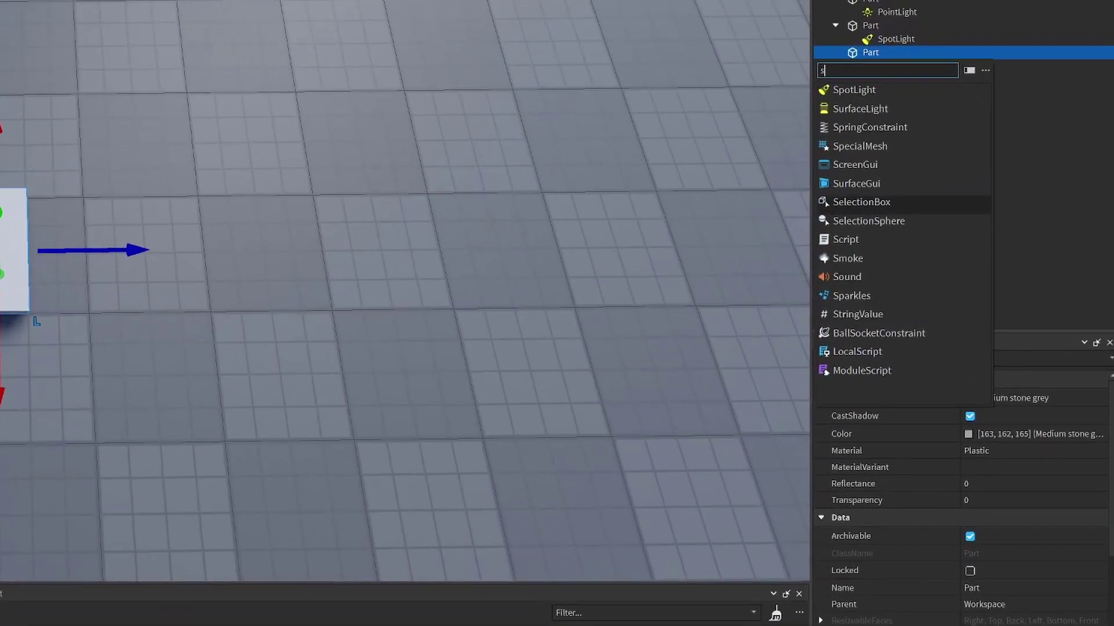
type("surf")
left_click(857, 89)
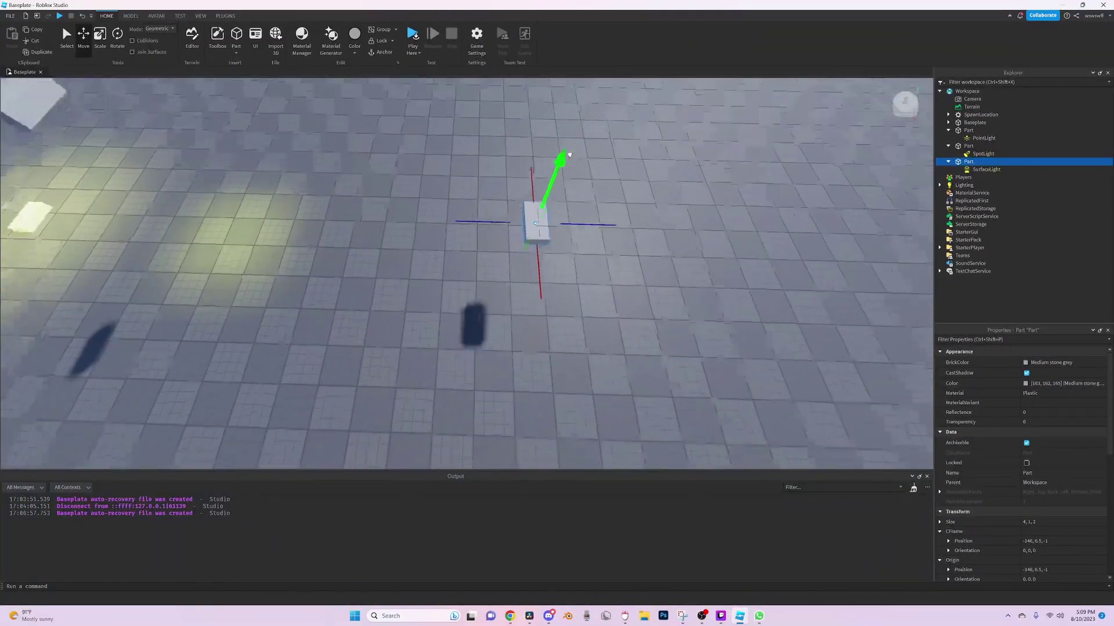
left_click(983, 169)
key("f")
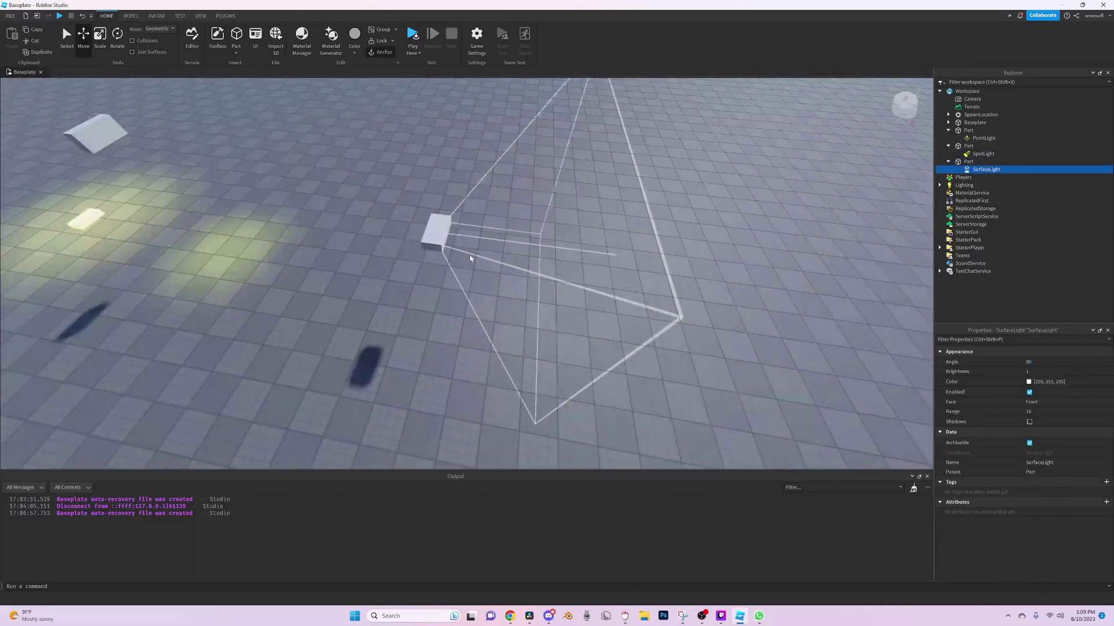
Turn the third part so its surface light faces the floor, then begin editing its range
left_click(437, 231)
key("ctrl+4")
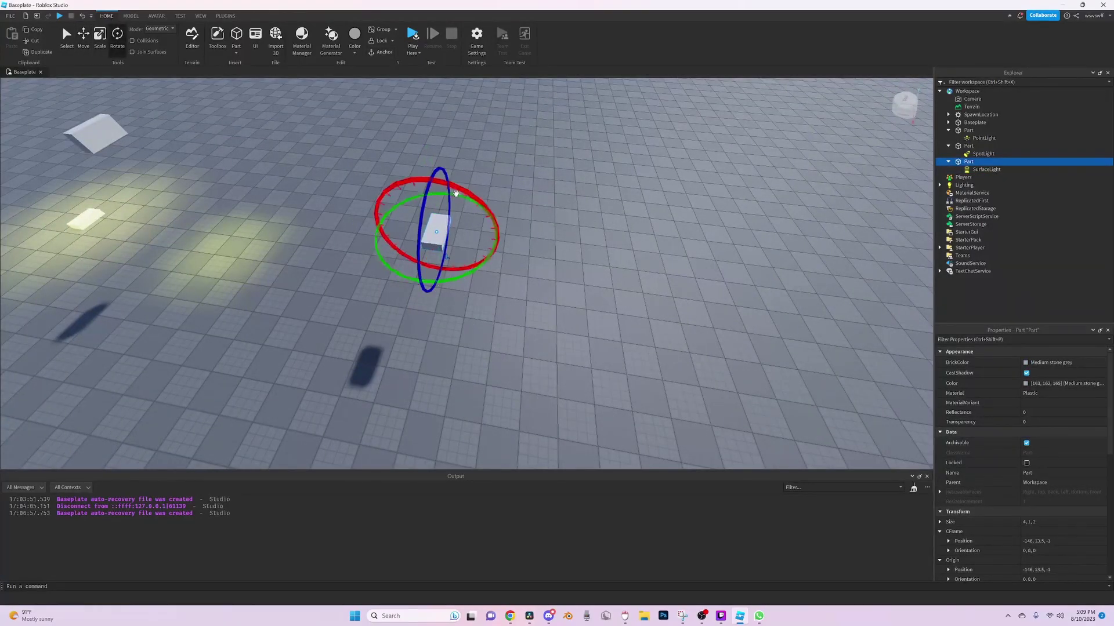
mouse_move(455, 193)
left_mouse_down()
mouse_move(517, 237)
mouse_move(522, 277)
left_mouse_up()
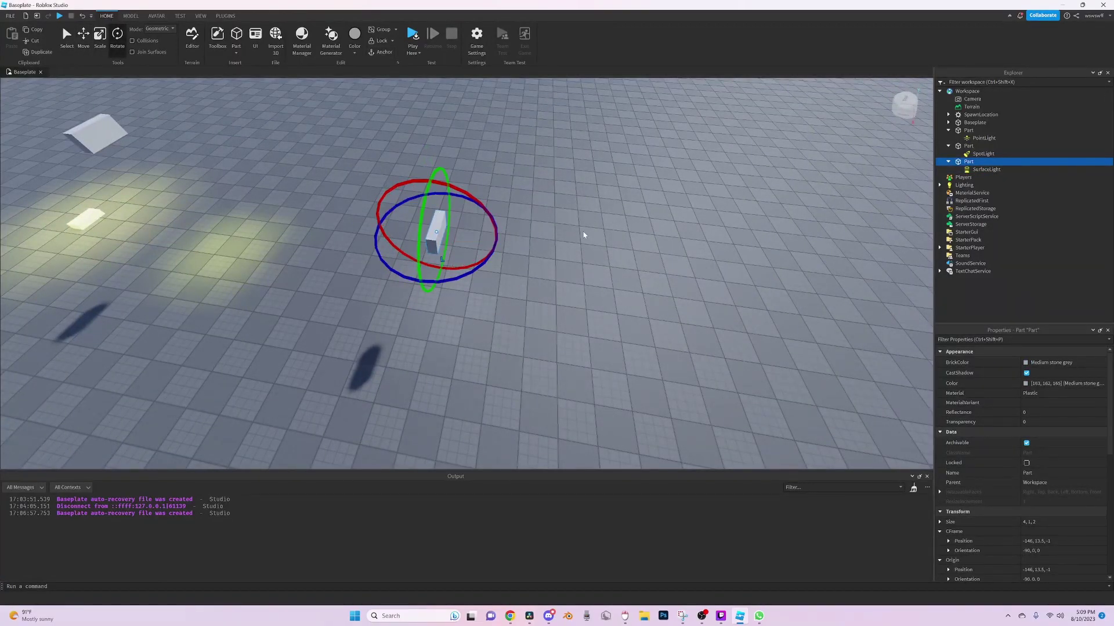
left_click(986, 169)
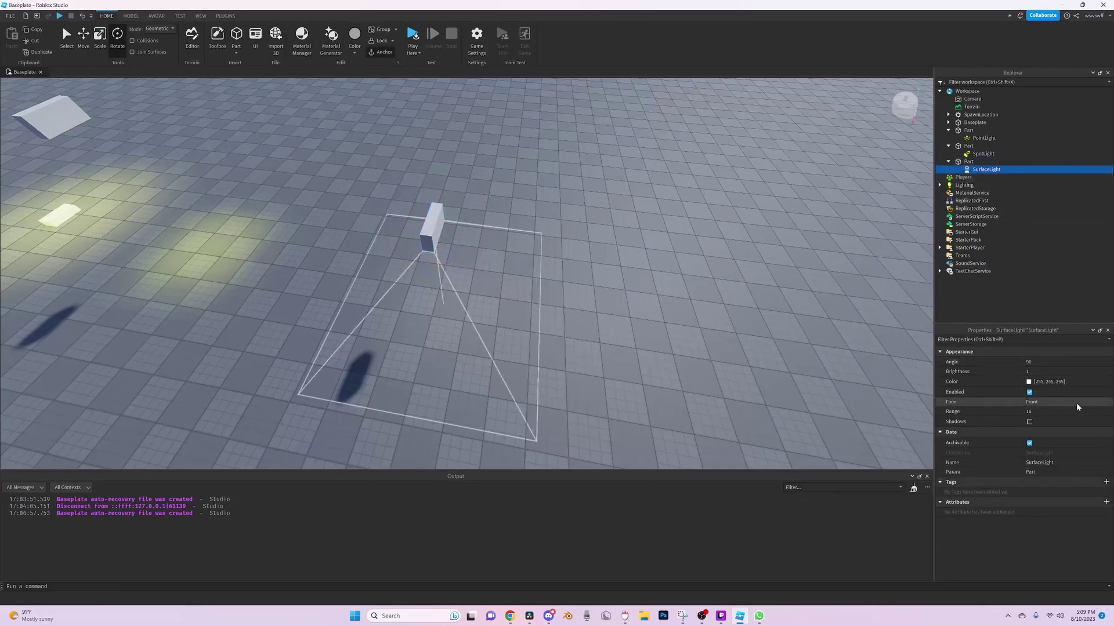
left_click(1048, 411)
type("1")
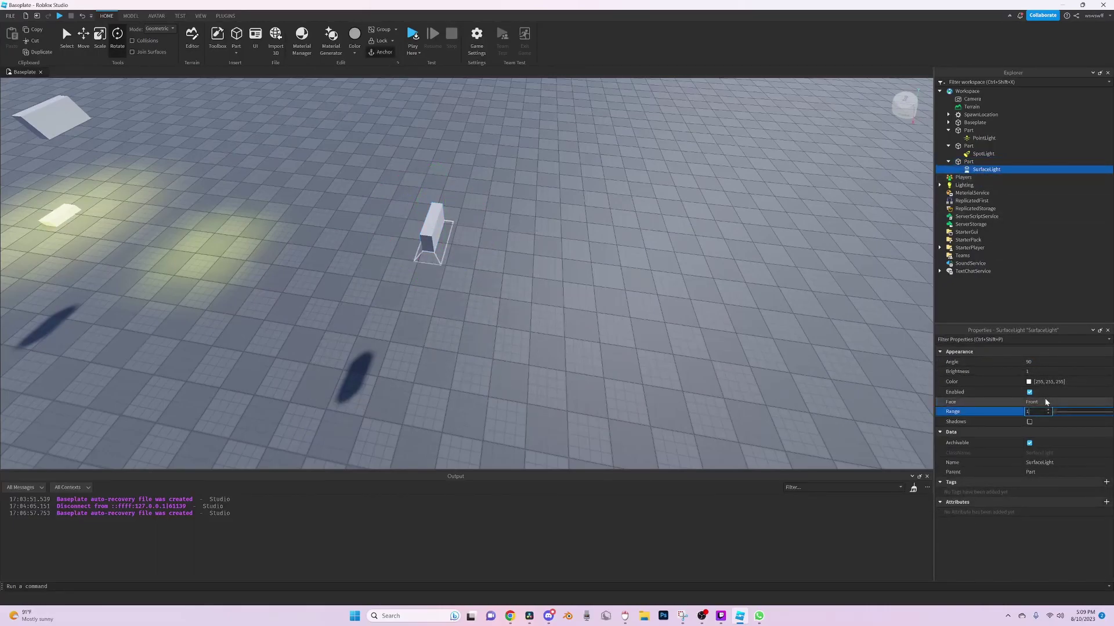